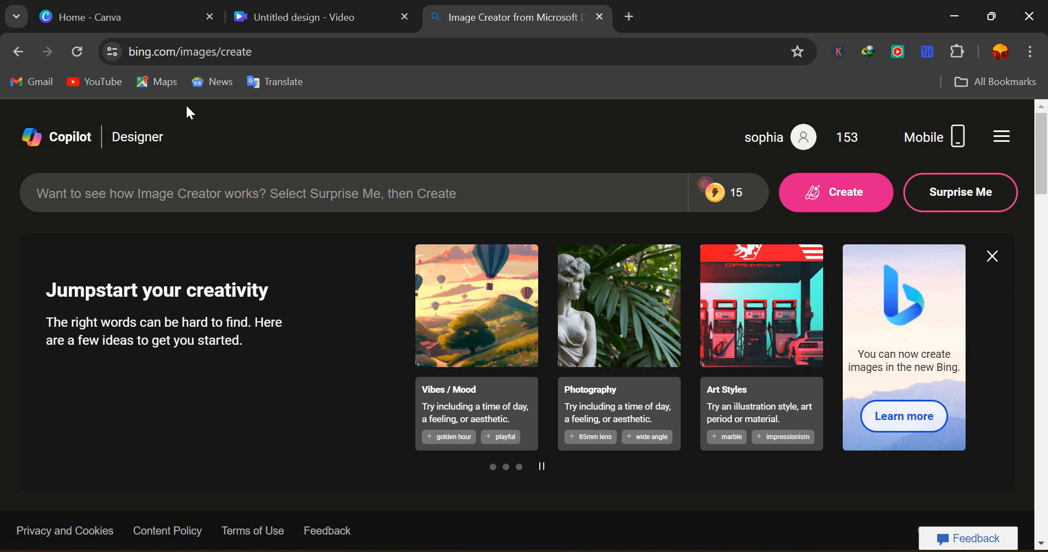
# Generate images from "Nigerian igbo image of a man and woman standing under a tree, huts, trees, villagers" and save the fourth result in Downloads as "image".
pyautogui.click(290, 198)
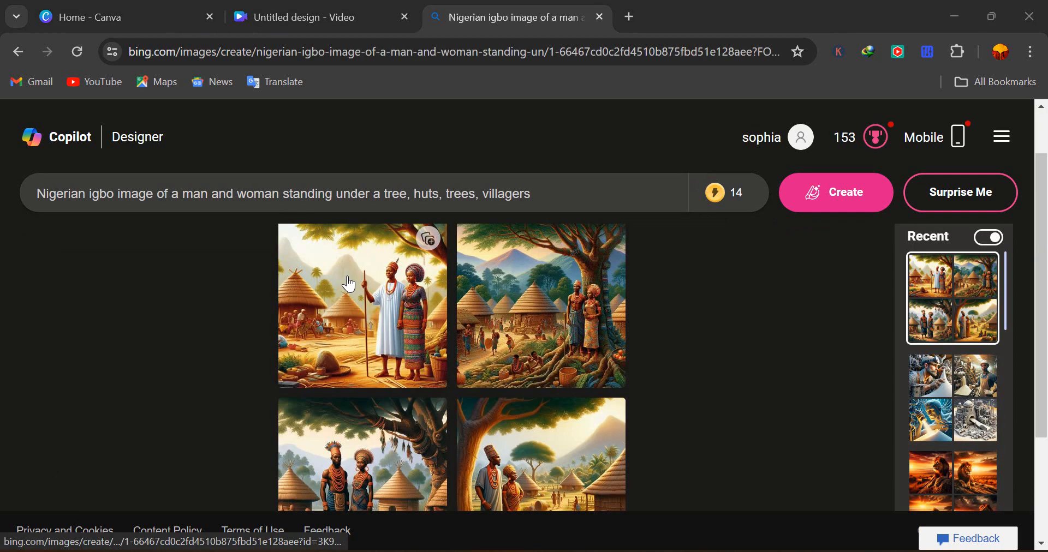
pyautogui.click(350, 285)
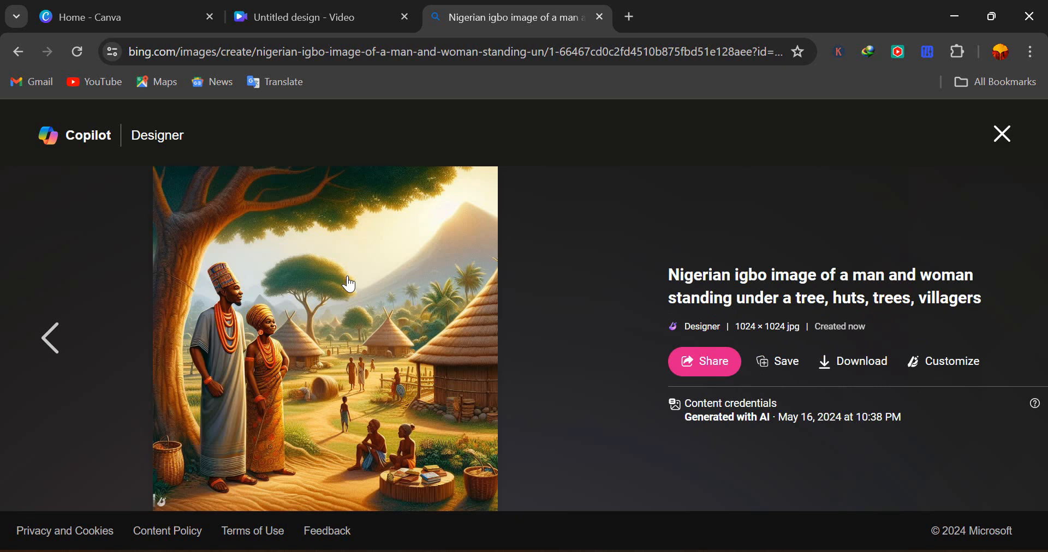
pyautogui.rightClick(350, 284)
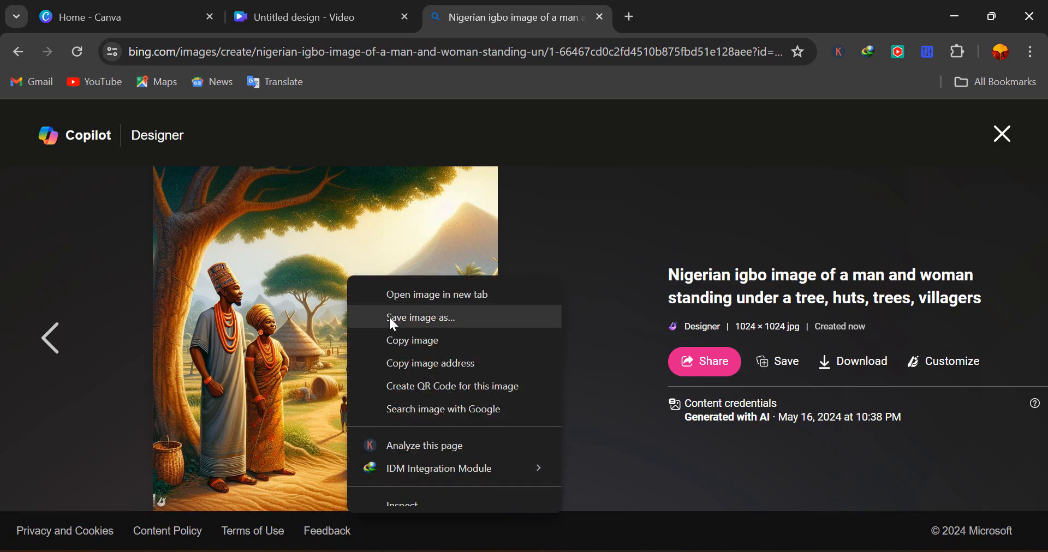
pyautogui.click(422, 316)
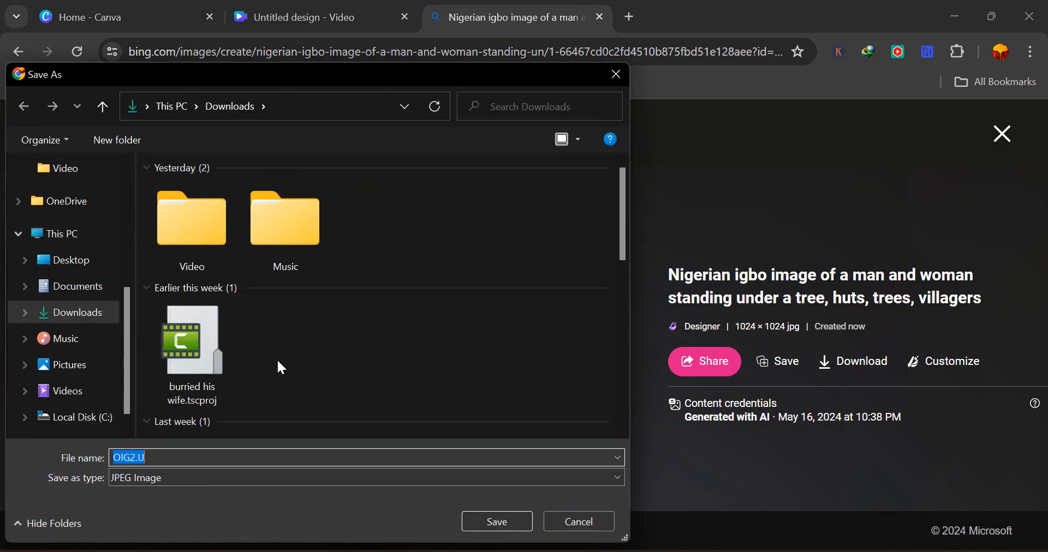
pyautogui.press('Return')
# Switch to Canva, search the design types for "video" and create a blank Video design.
pyautogui.click(107, 14)
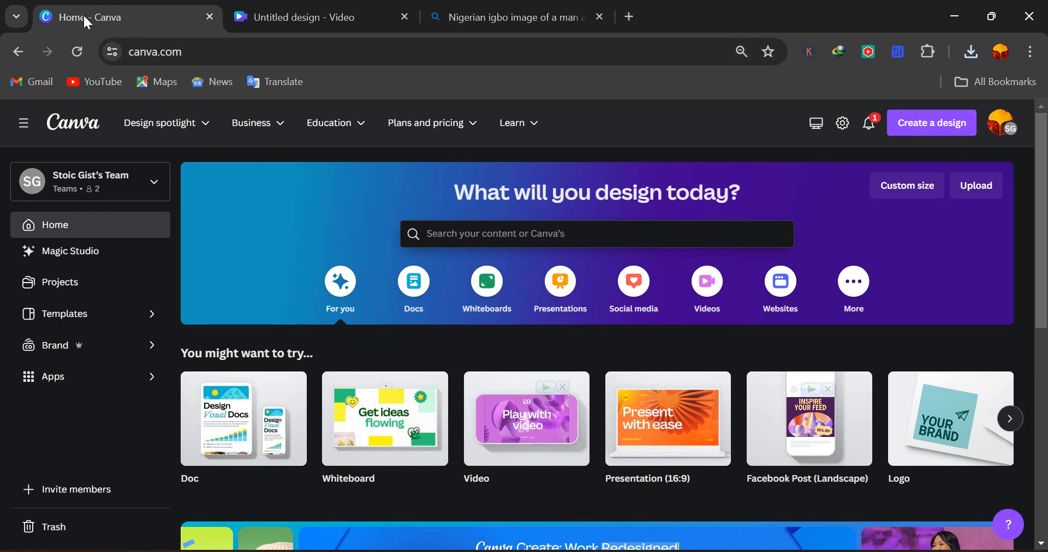
pyautogui.click(906, 133)
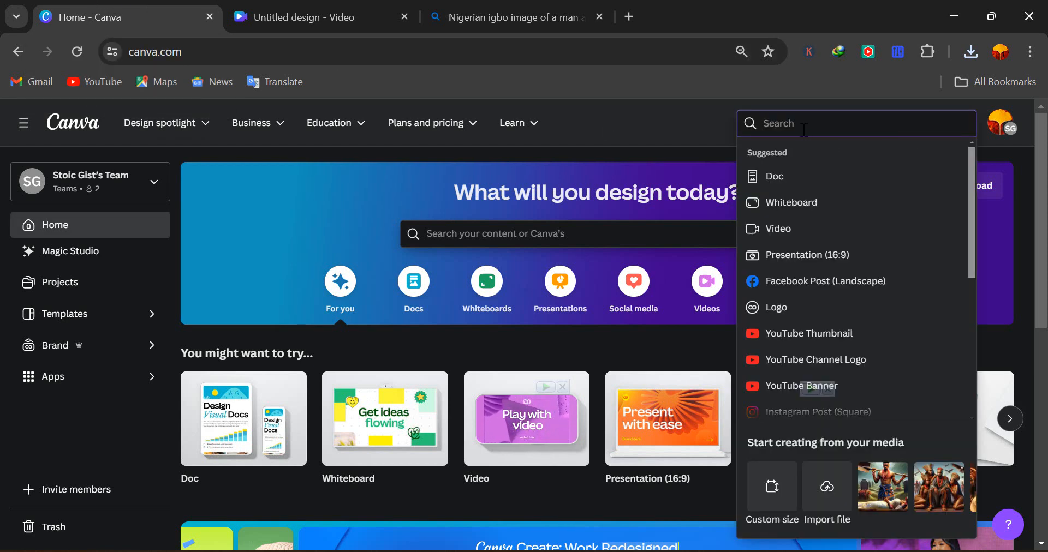
pyautogui.write('video')
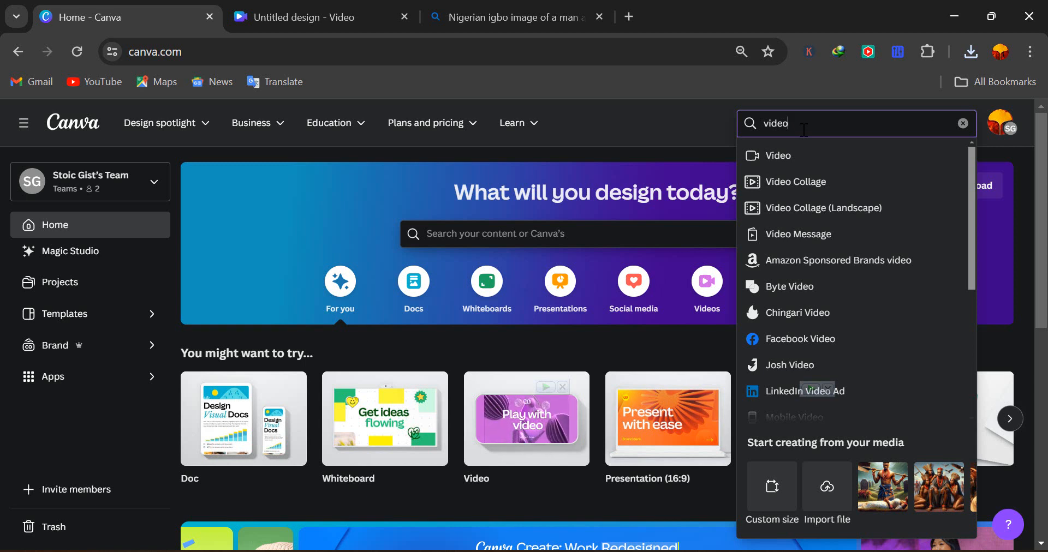
pyautogui.click(788, 158)
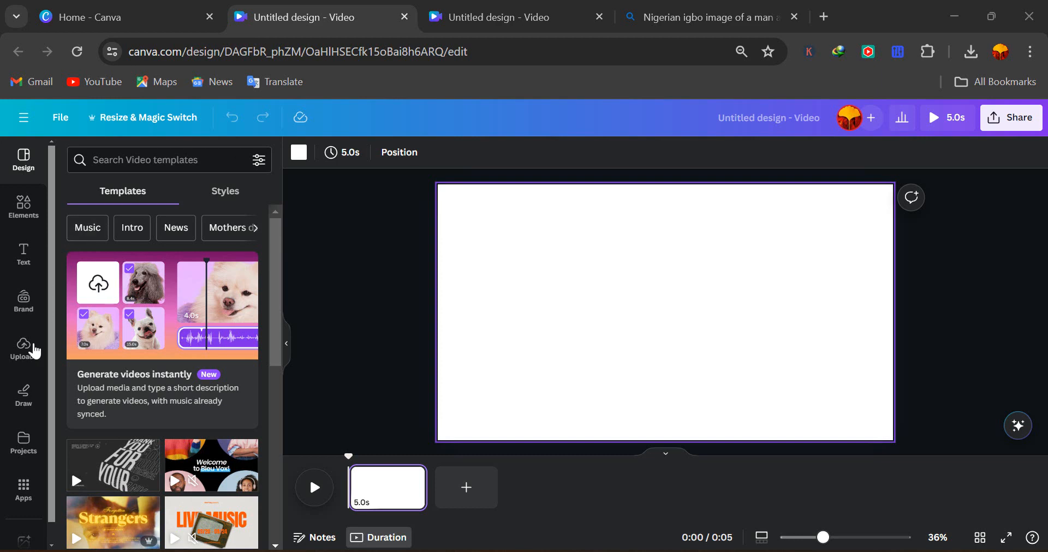
# Upload the file "image" from the Downloads folder to the design's uploads.
pyautogui.click(22, 358)
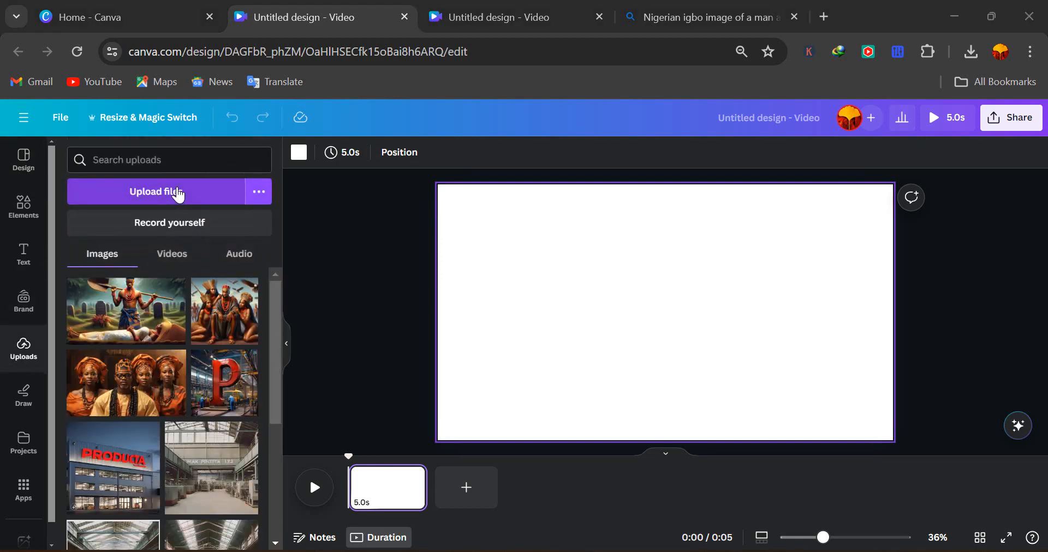
pyautogui.click(178, 195)
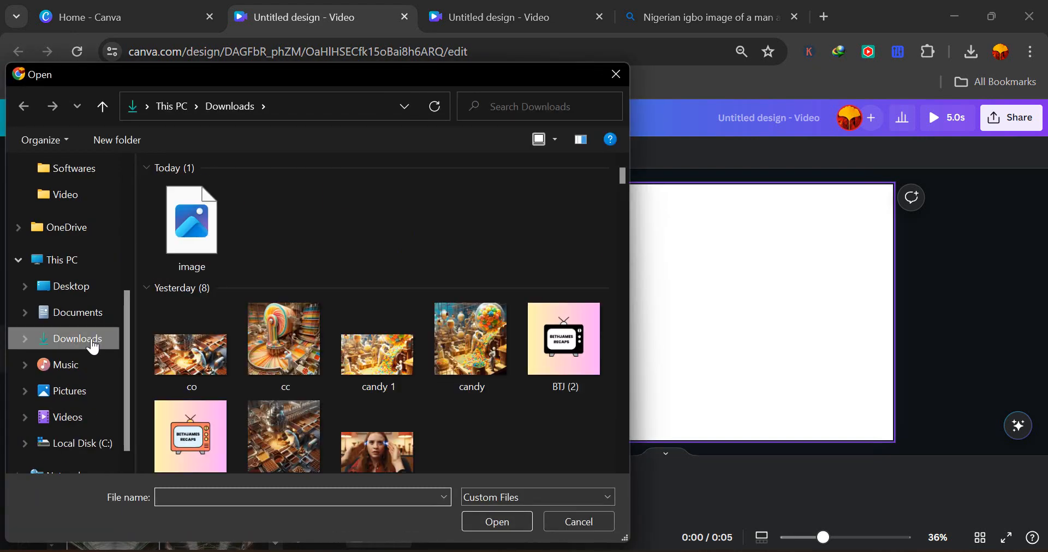
pyautogui.click(201, 207)
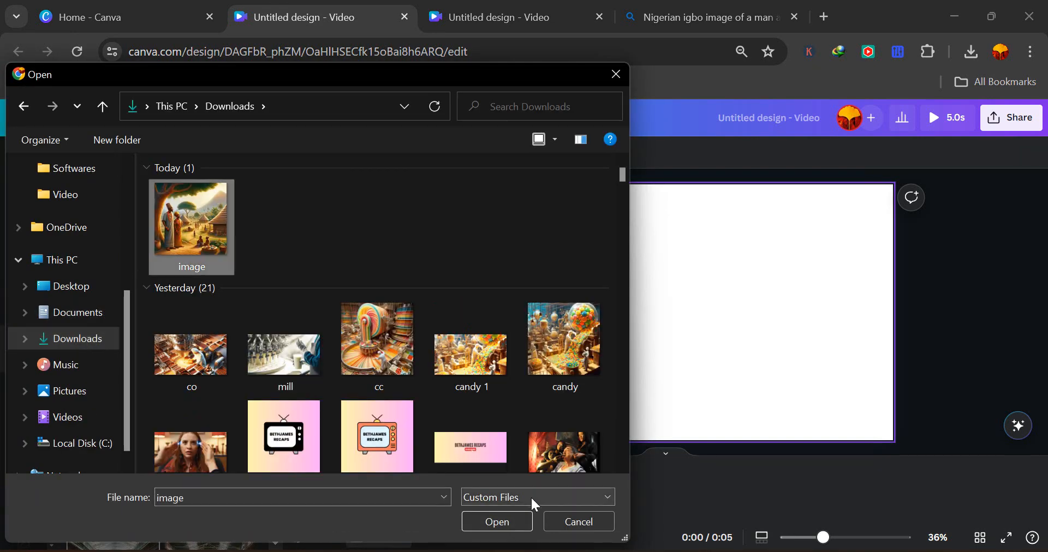
pyautogui.click(502, 521)
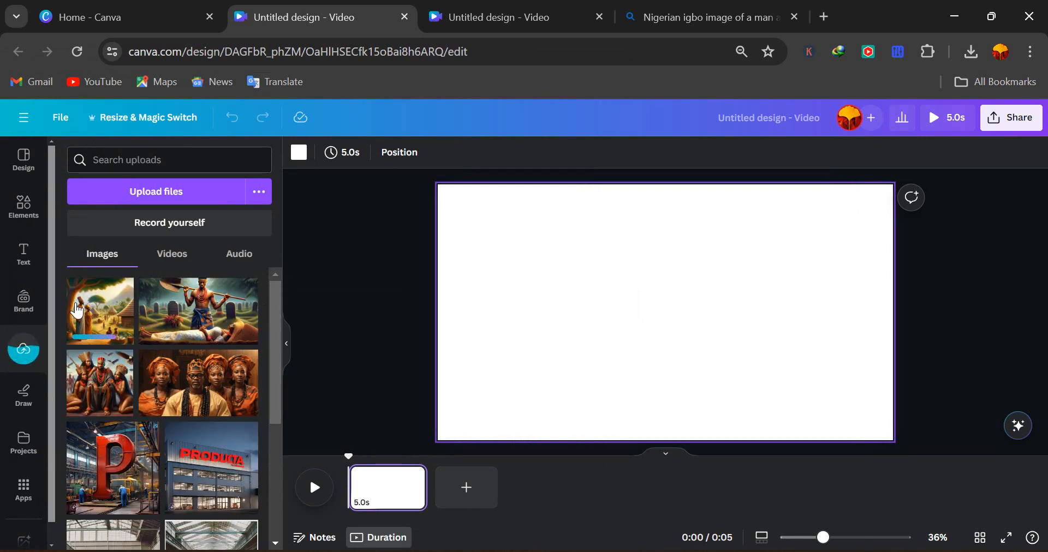
# Place the uploaded village image on the blank page and enlarge it, centred, to the full page height.
pyautogui.click(95, 312)
pyautogui.moveTo(582, 227); pyautogui.dragTo(537, 184)
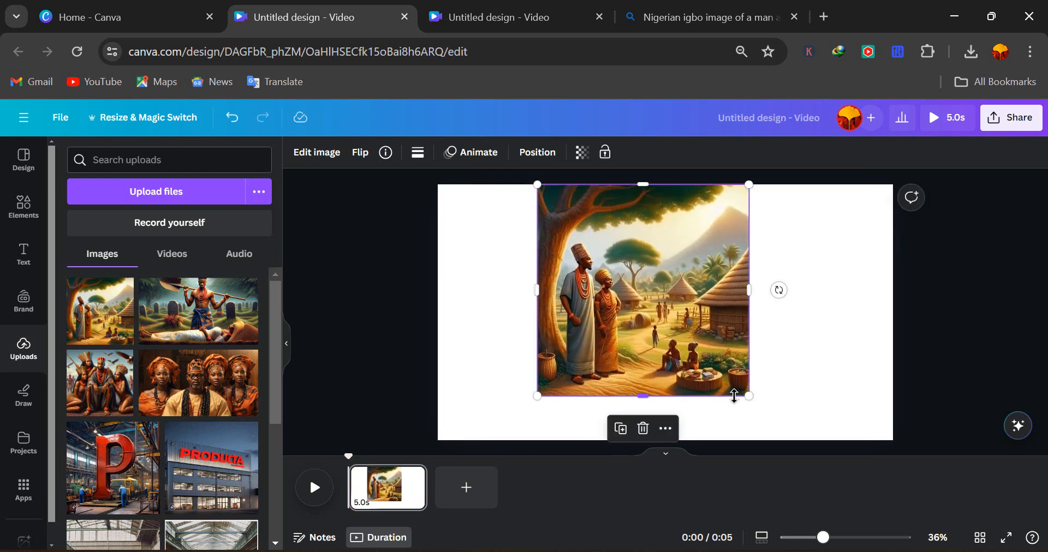
pyautogui.moveTo(751, 398); pyautogui.dragTo(795, 441)
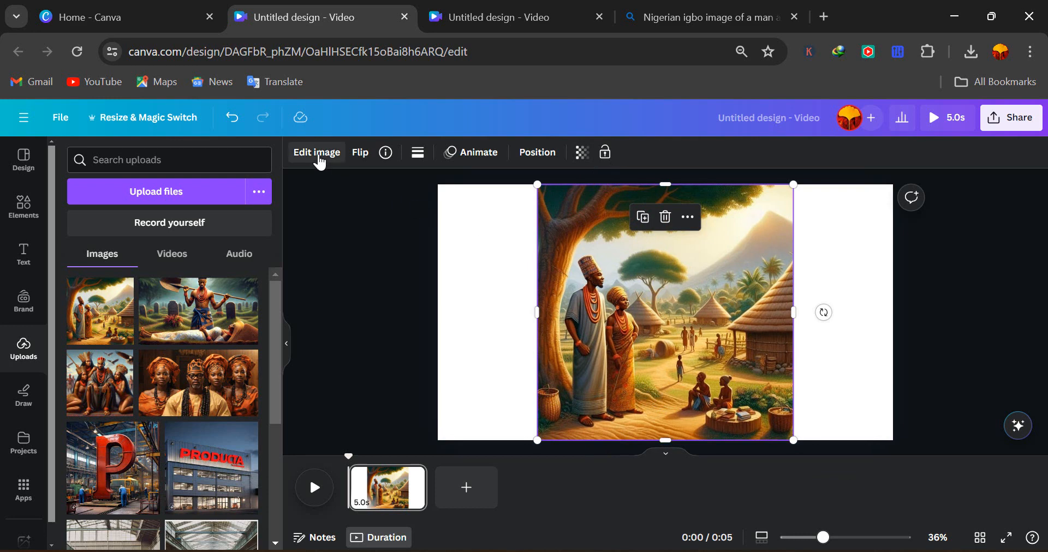
# Run Magic Expand on the village image with the Whole Page size to fill the blank sides.
pyautogui.click(321, 162)
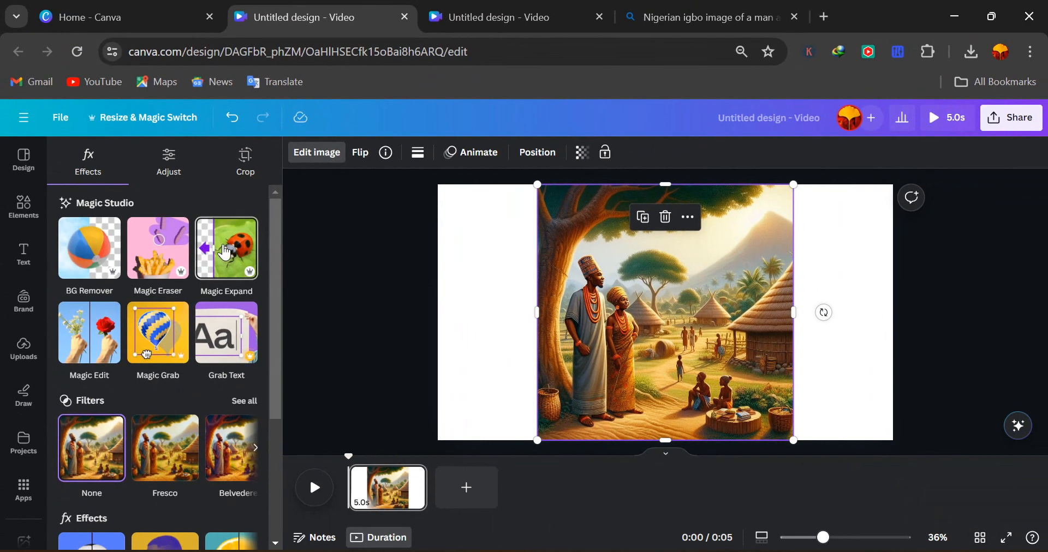
pyautogui.click(225, 252)
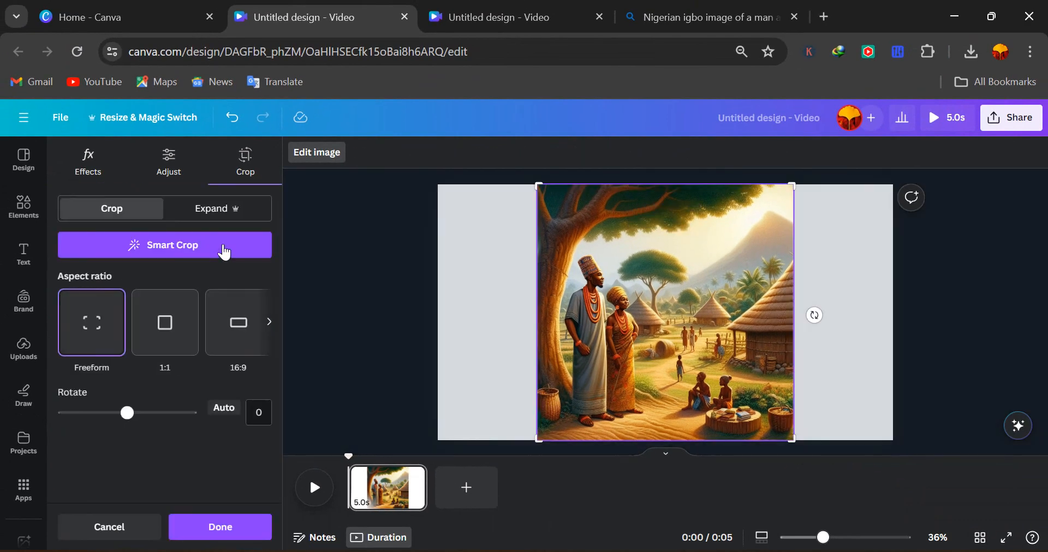
pyautogui.click(151, 300)
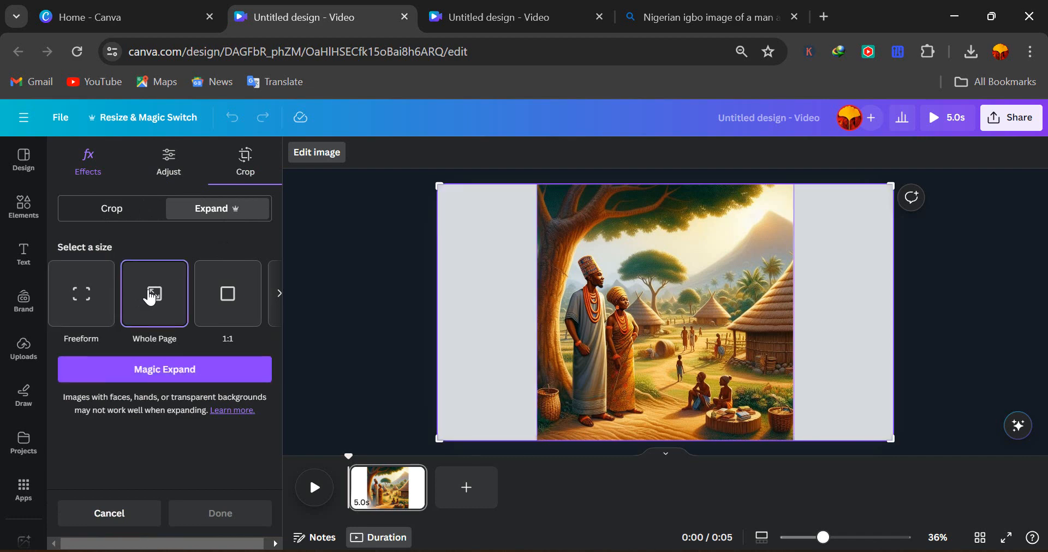
pyautogui.click(162, 374)
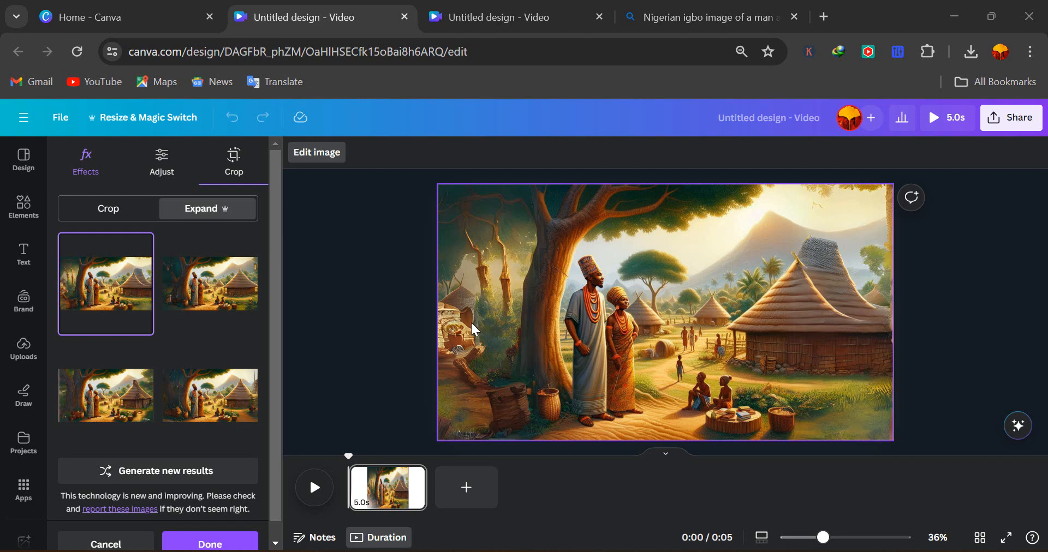
# Compare the generated expansions of the village image and select the third version, with several baskets at the foot of the tree.
pyautogui.click(200, 290)
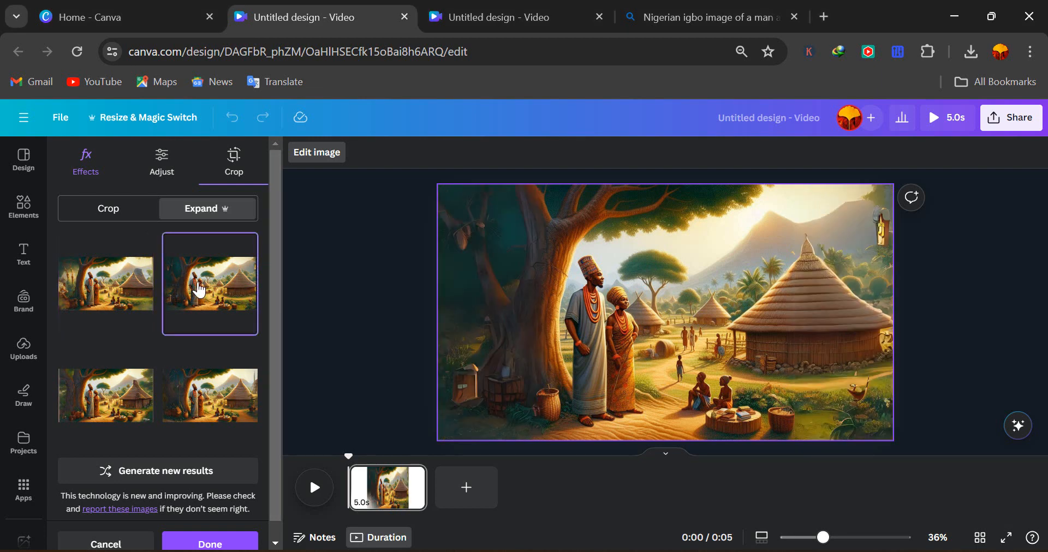
pyautogui.click(121, 386)
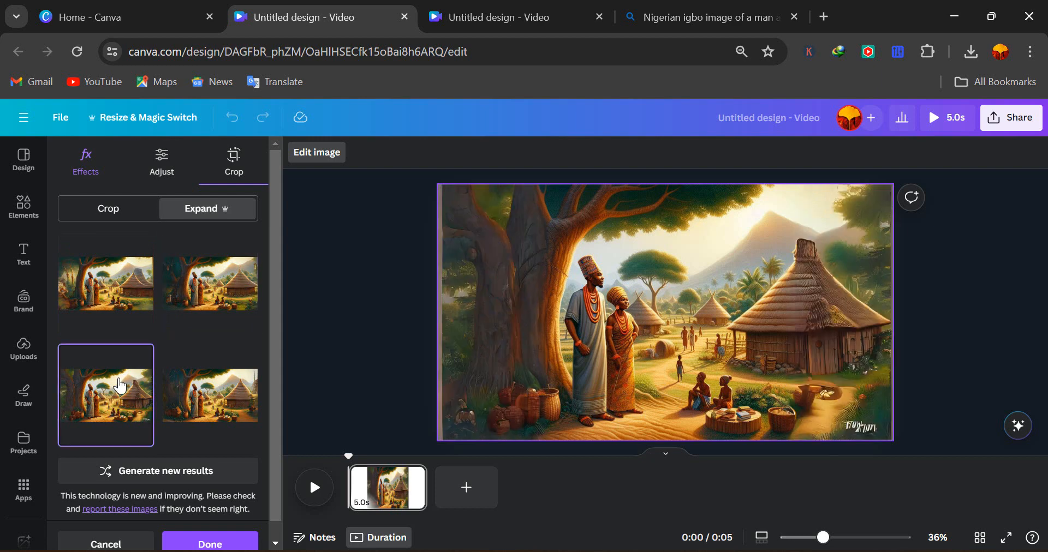
pyautogui.click(204, 399)
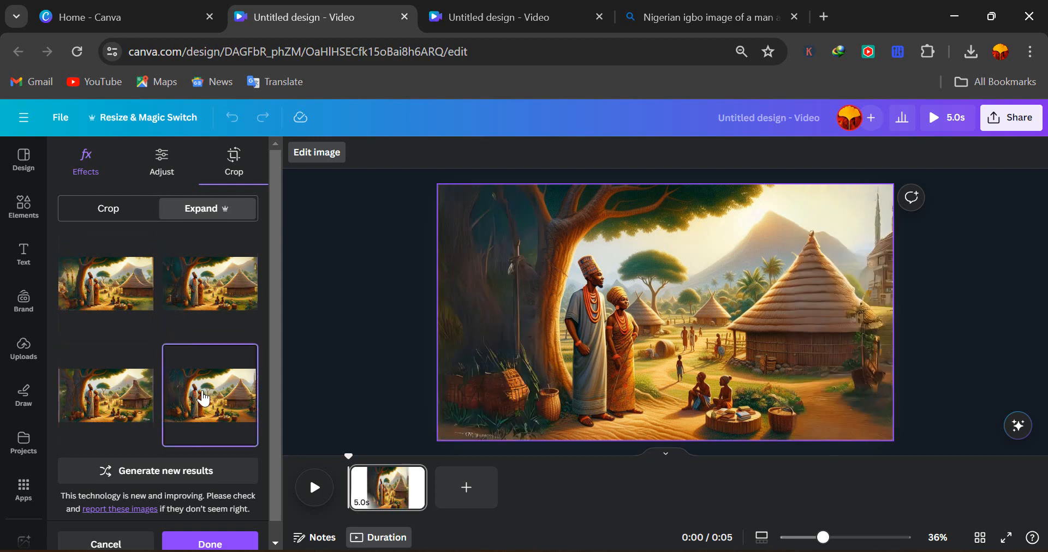
pyautogui.click(116, 407)
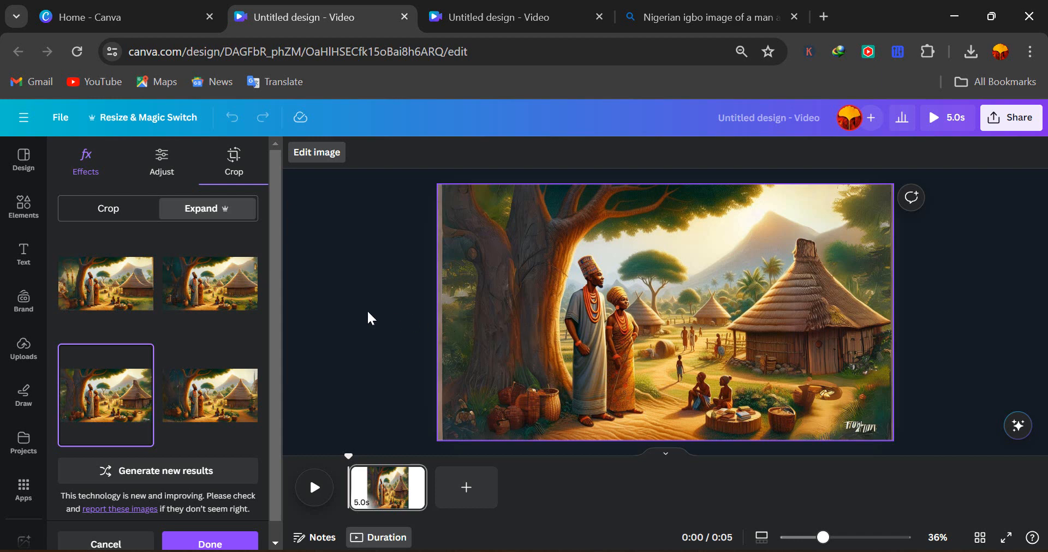
pyautogui.click(1007, 125)
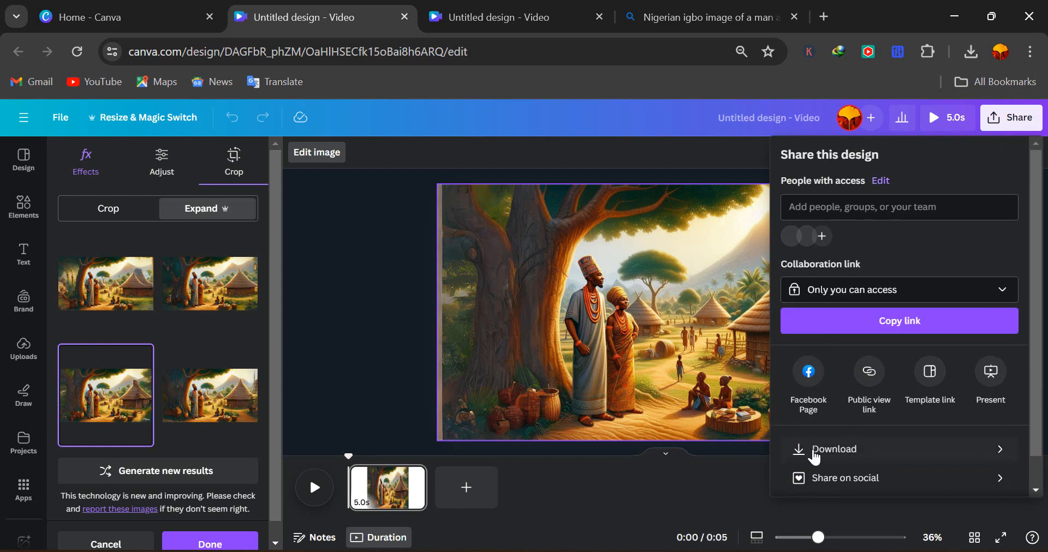
pyautogui.click(371, 334)
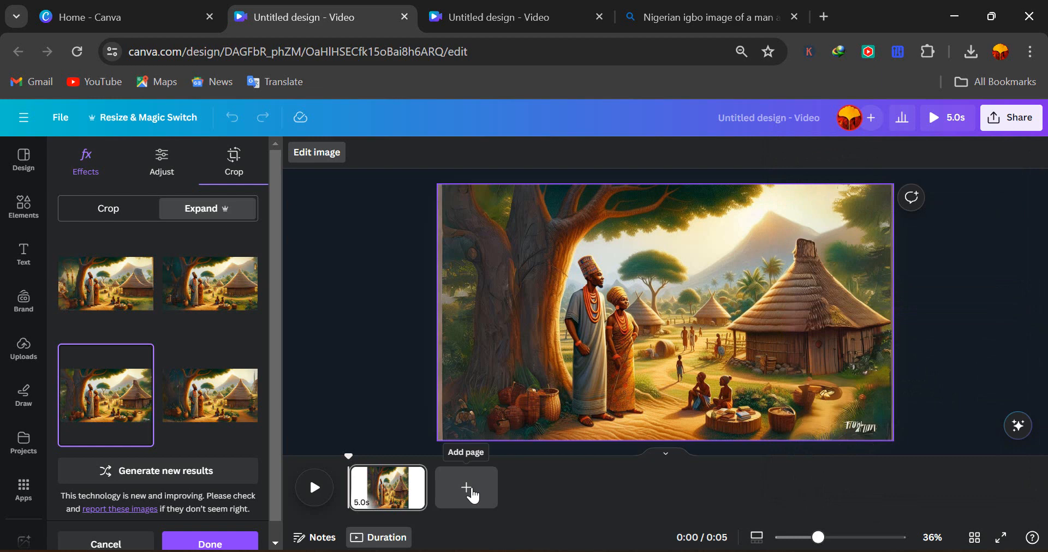
# Add a second page and place the uploaded image of the seated king and three women, enlarged to the full page height.
pyautogui.click(468, 491)
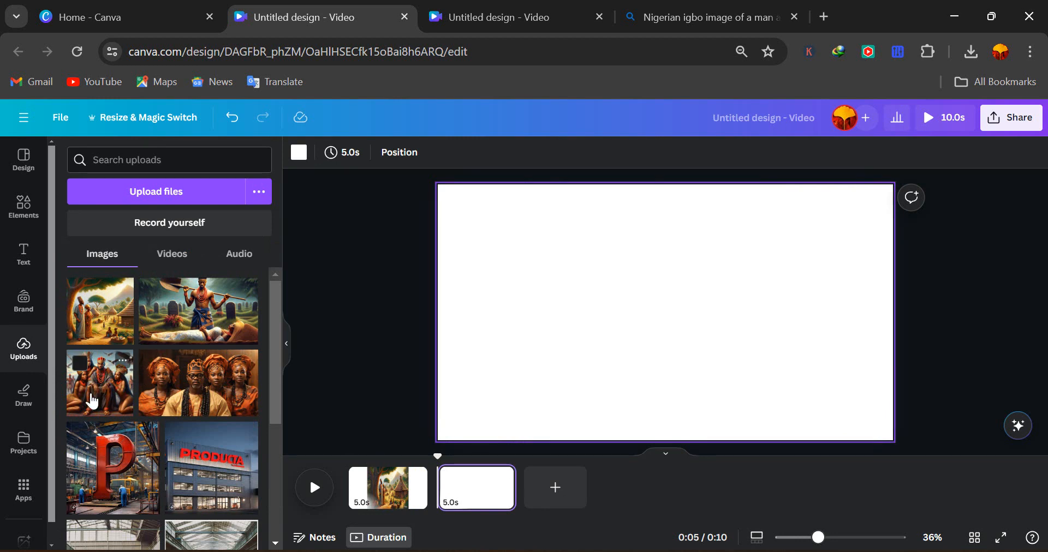
pyautogui.click(92, 402)
pyautogui.moveTo(581, 228); pyautogui.dragTo(537, 185)
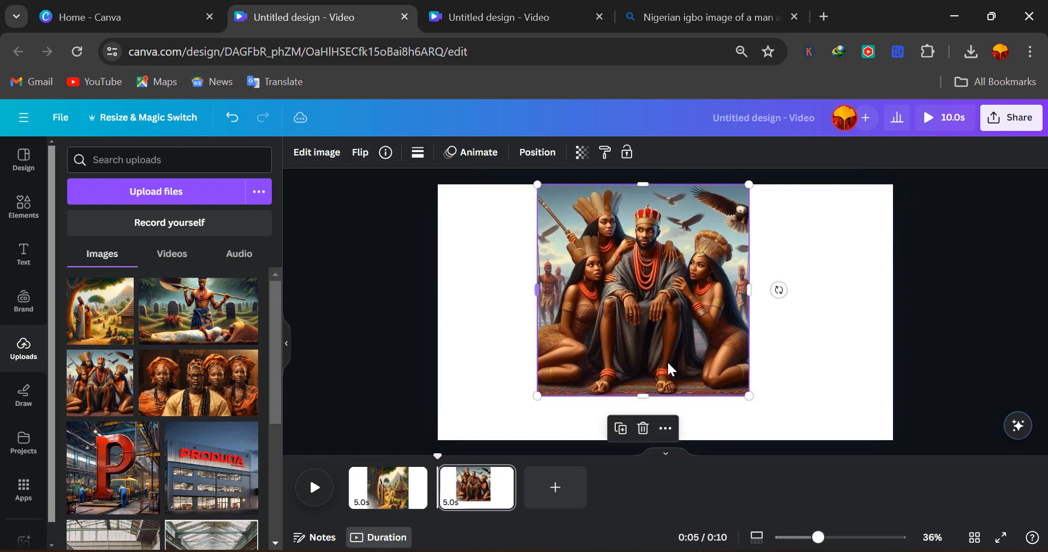
pyautogui.moveTo(769, 403); pyautogui.dragTo(795, 435)
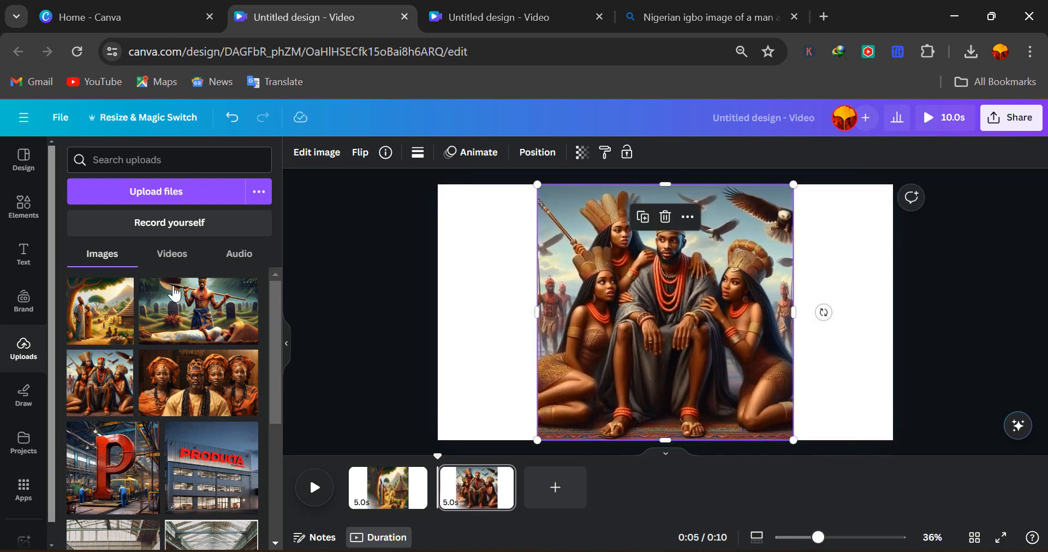
# Run Magic Expand on the seated king image with the Whole Page size to fill the blank sides of the second page.
pyautogui.click(326, 153)
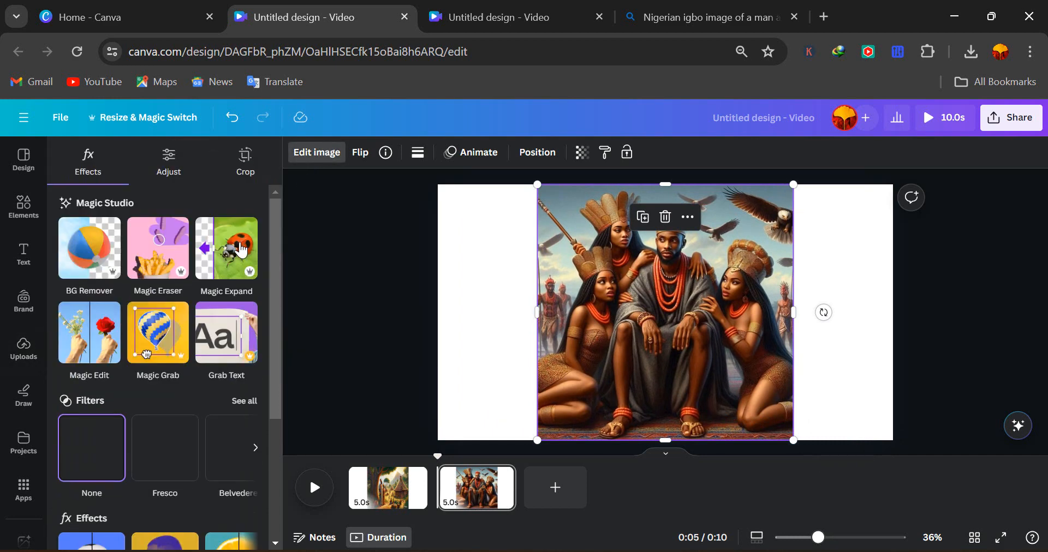
pyautogui.click(213, 250)
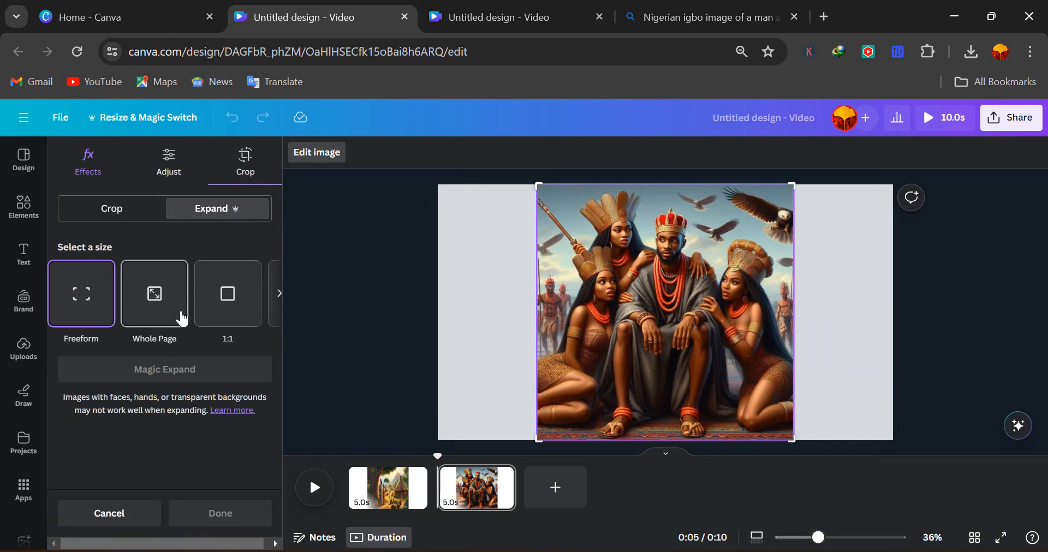
pyautogui.hscroll(2, 232, 299)
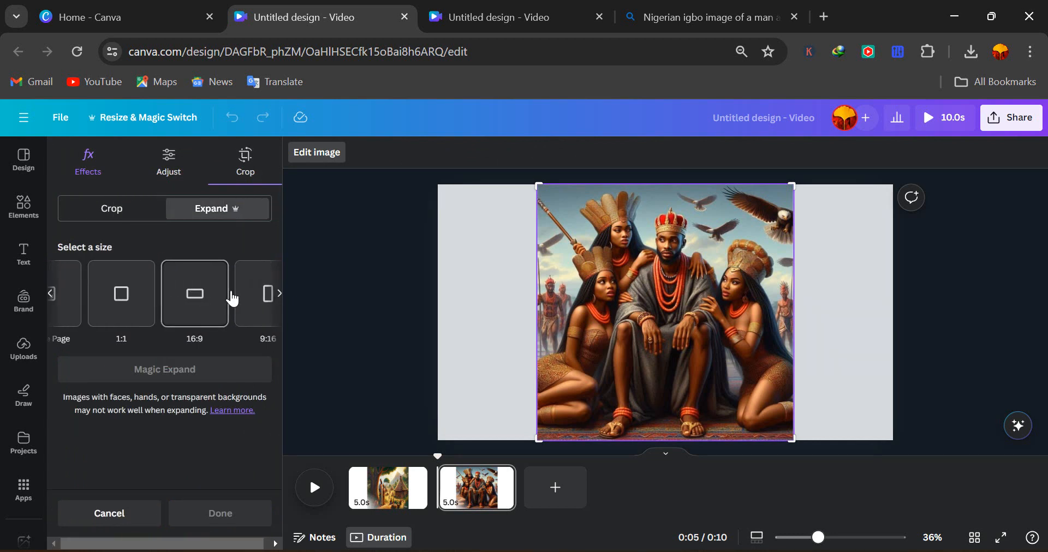
pyautogui.hscroll(3, 194, 314)
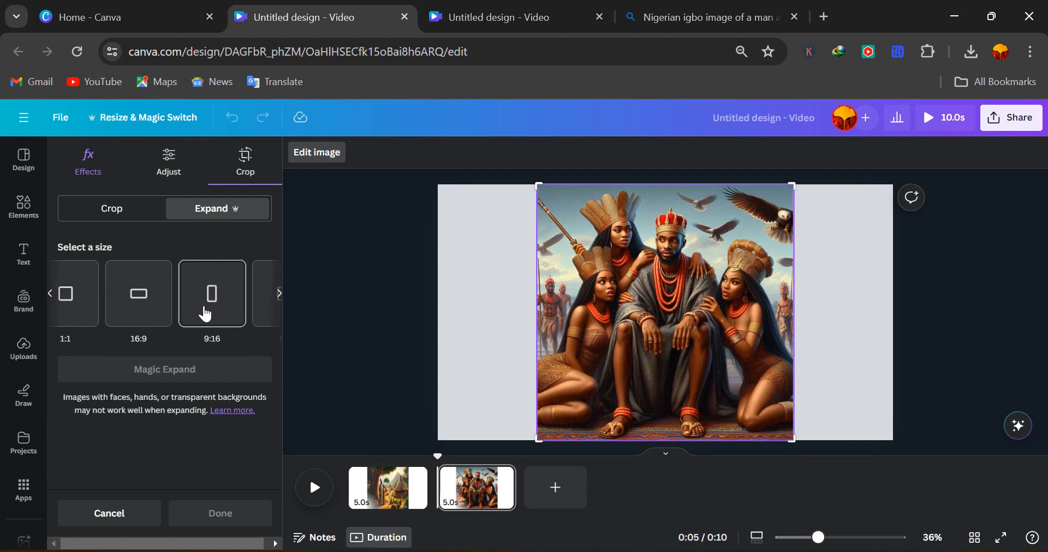
pyautogui.click(198, 295)
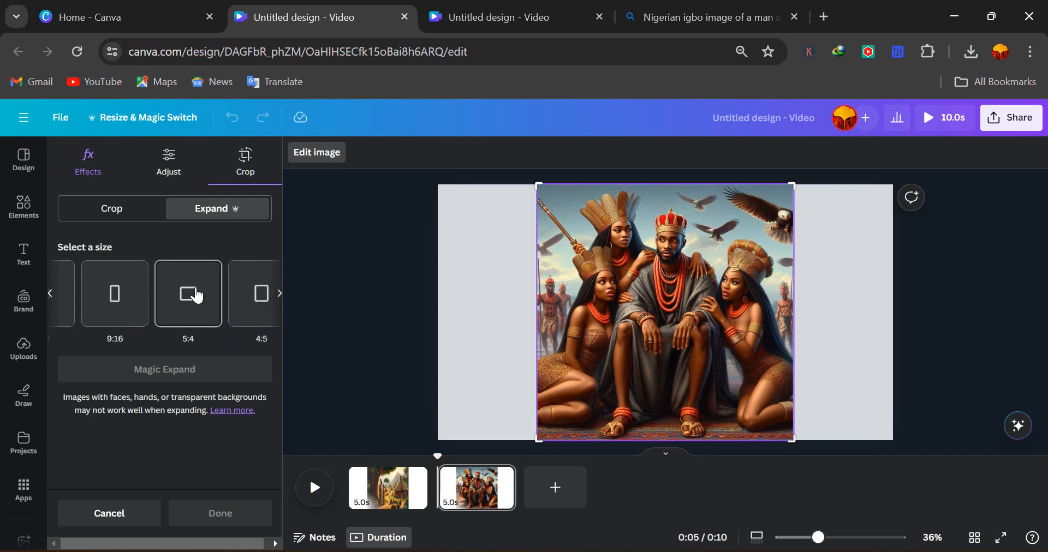
pyautogui.click(144, 292)
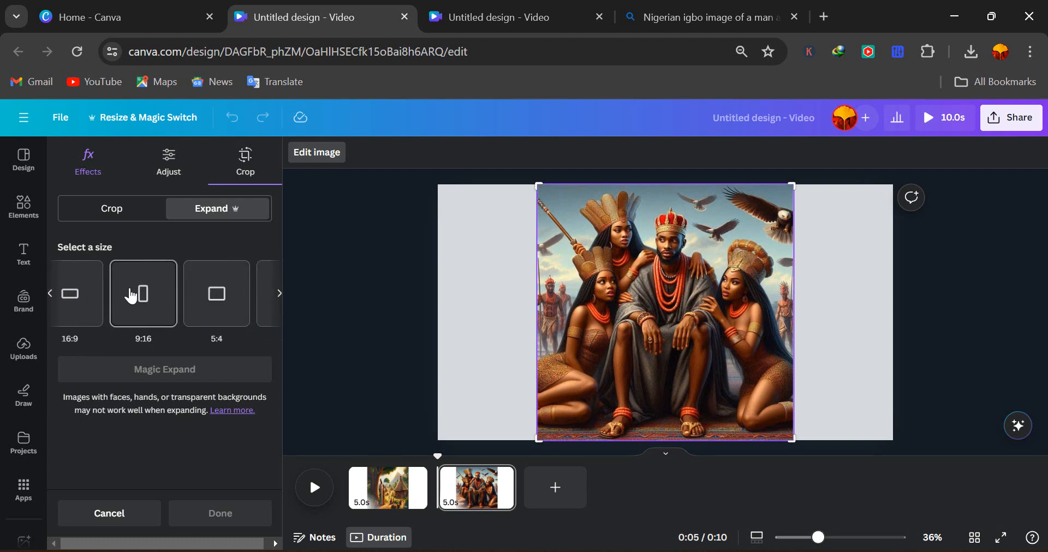
pyautogui.hscroll(-5, 186, 307)
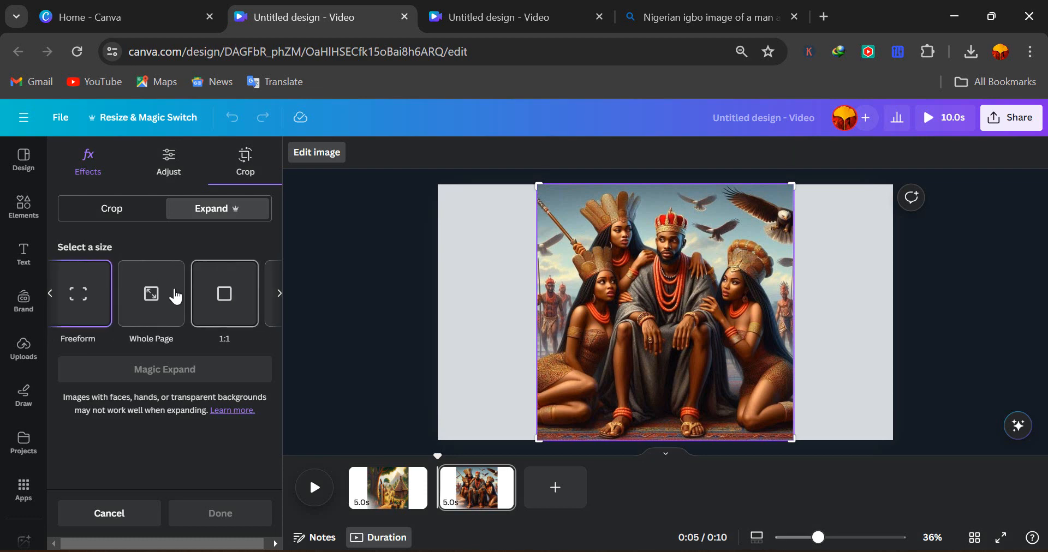
pyautogui.click(138, 299)
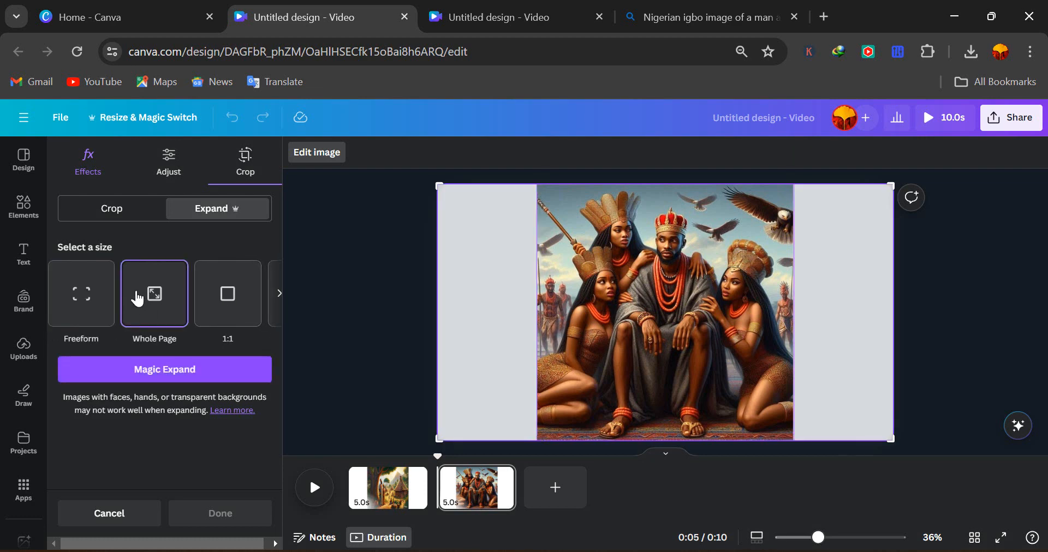
pyautogui.click(178, 370)
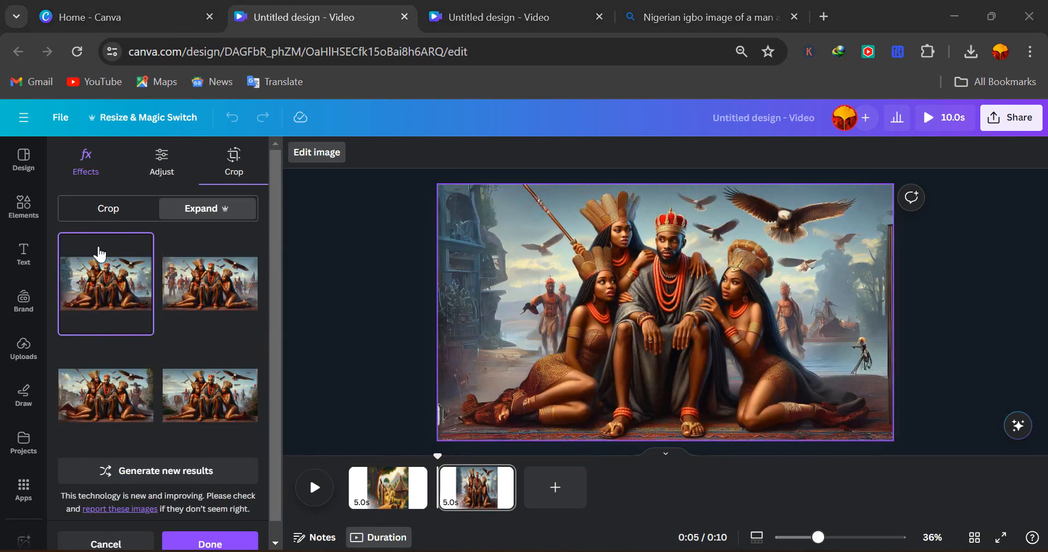
# Compare the four generated expansions of the king image and select the first version, with the misty building and the water behind the figures.
pyautogui.click(196, 292)
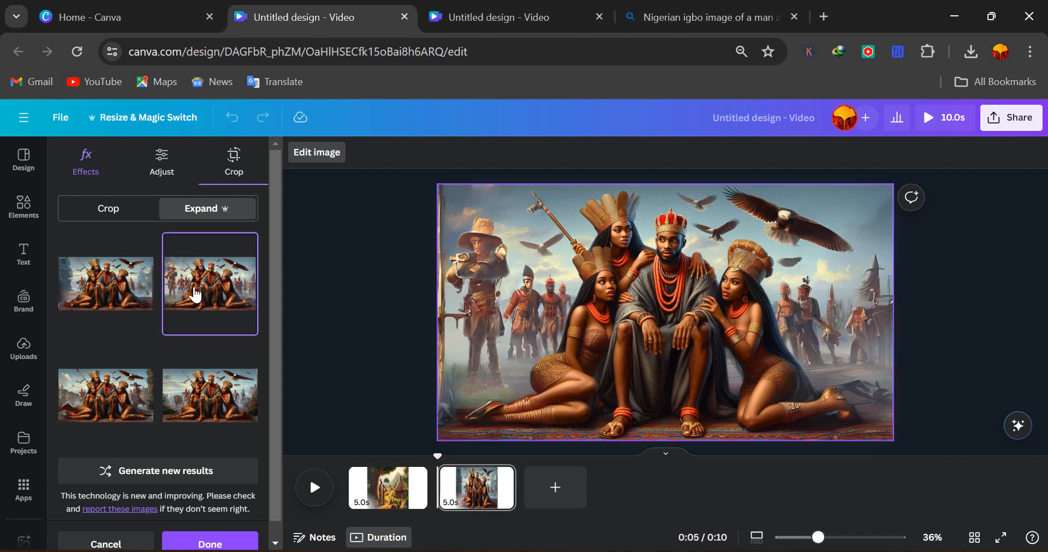
pyautogui.click(115, 415)
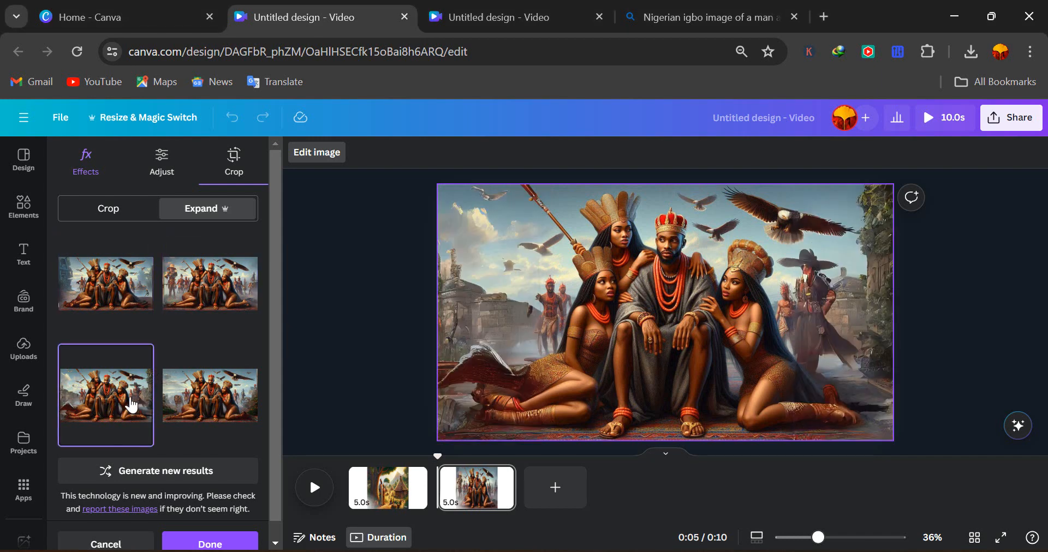
pyautogui.click(200, 415)
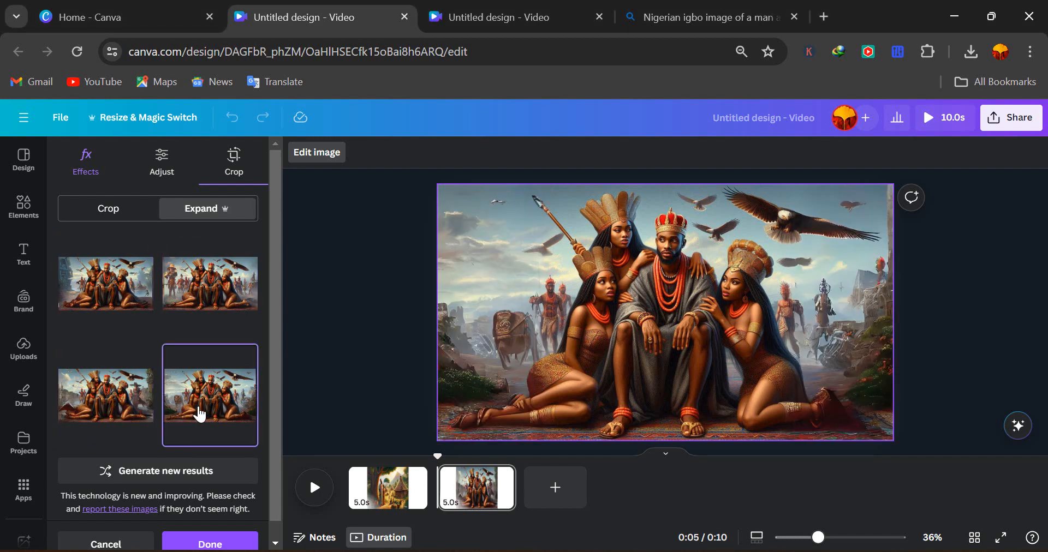
pyautogui.click(78, 293)
pyautogui.click(78, 293)
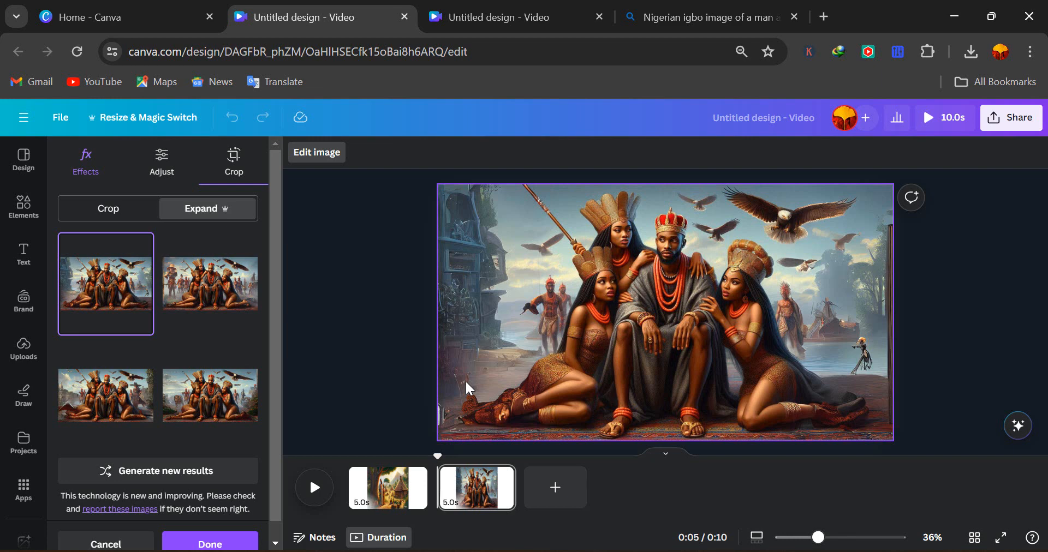
# Add a third page and place the uploaded image of the seated king and three women, enlarged to the full page height.
pyautogui.click(553, 499)
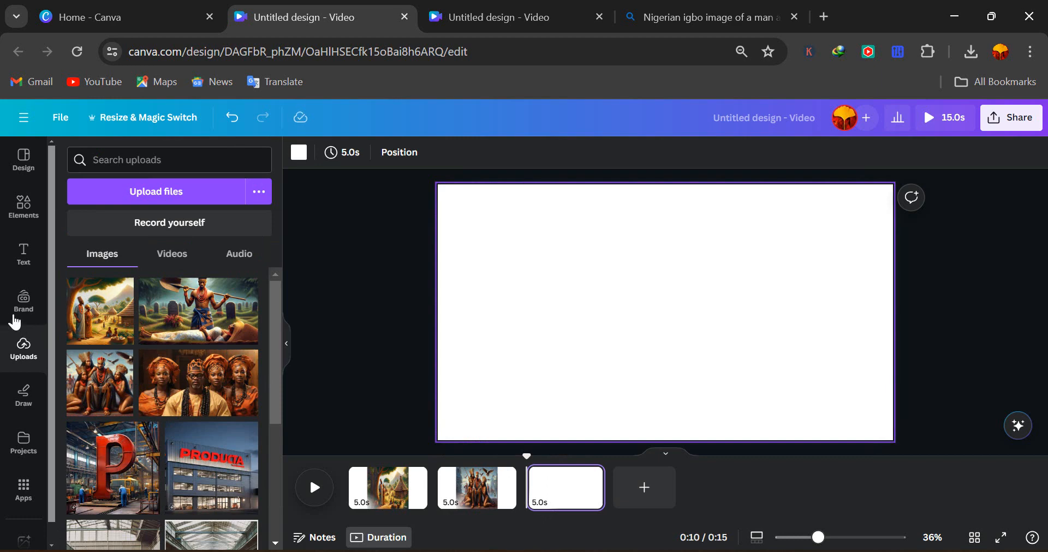
pyautogui.scroll(-5, 122, 402)
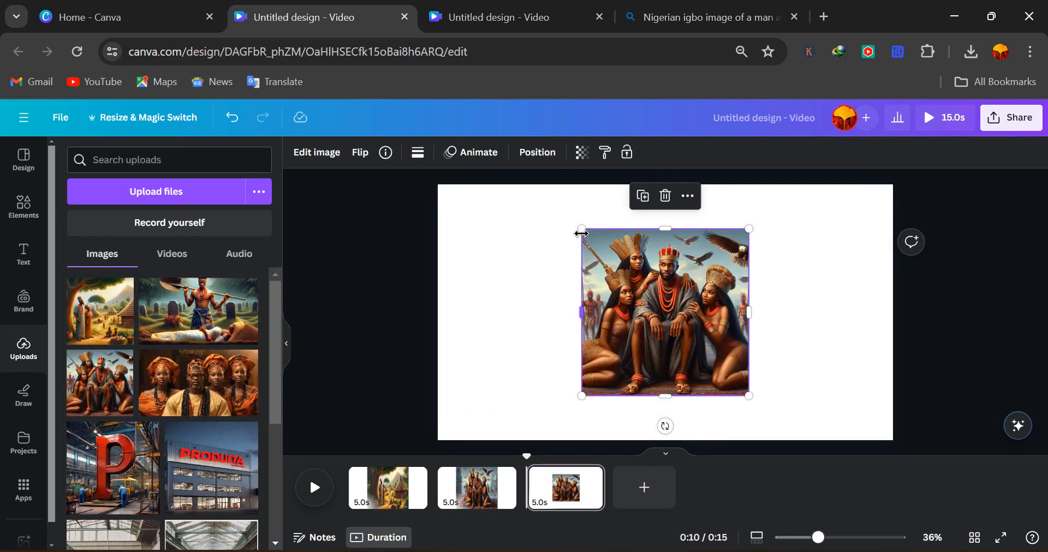
pyautogui.moveTo(581, 229); pyautogui.dragTo(535, 184)
pyautogui.moveTo(749, 396); pyautogui.dragTo(800, 448)
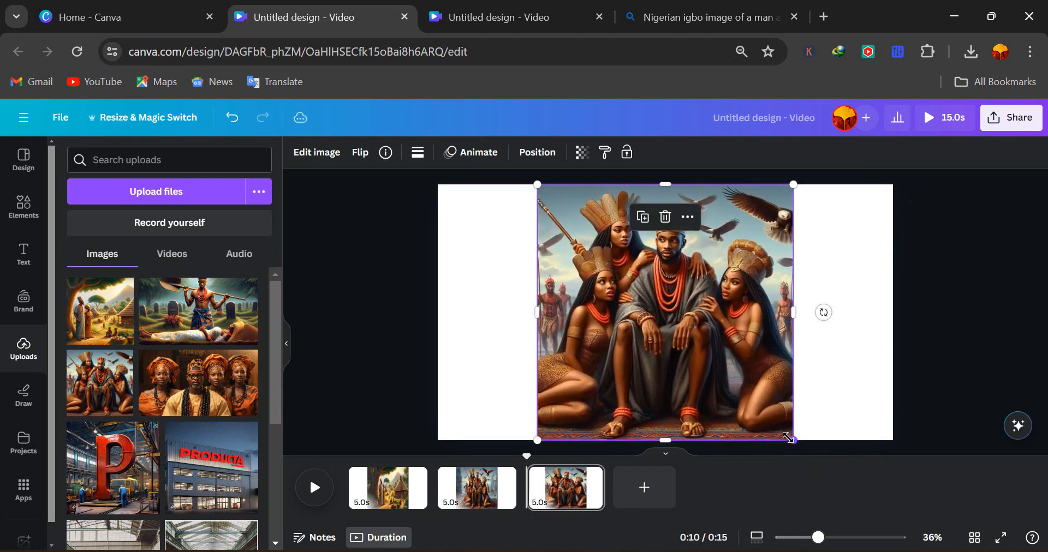
# Run Magic Expand at 9:16 on the third page's king image and keep the second version, with gold title lettering above the figures.
pyautogui.click(317, 156)
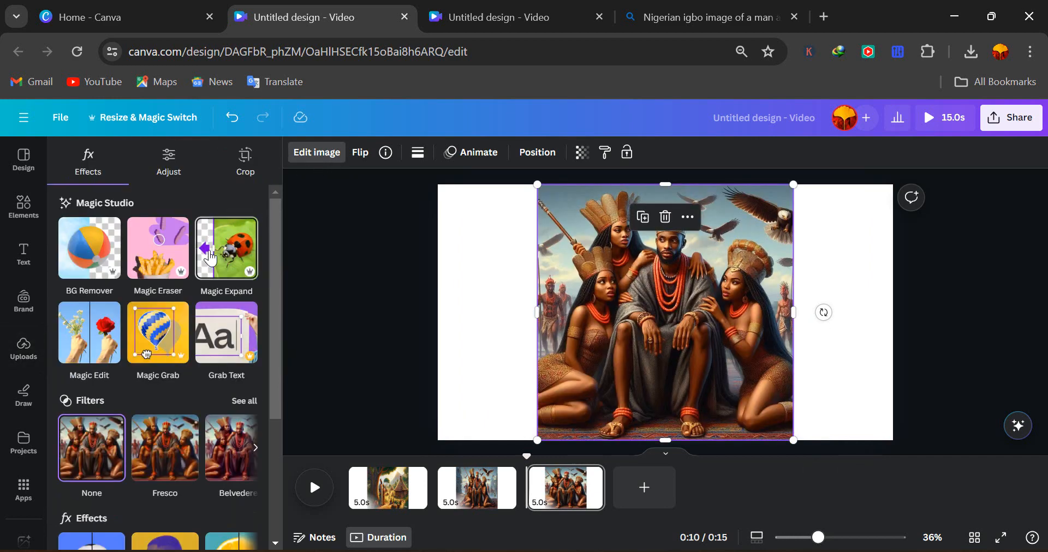
pyautogui.click(211, 259)
pyautogui.hscroll(2, 222, 297)
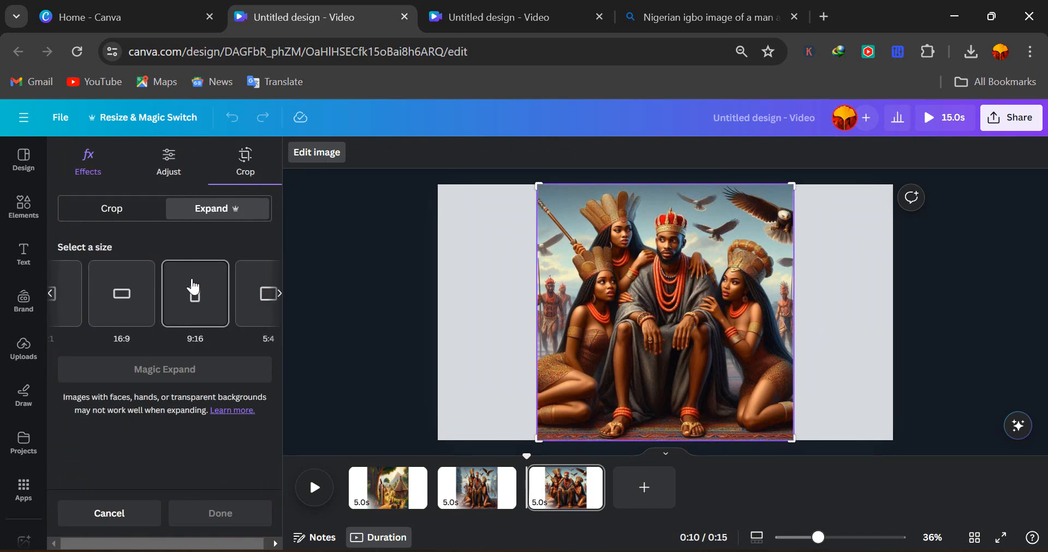
pyautogui.click(193, 285)
pyautogui.click(194, 367)
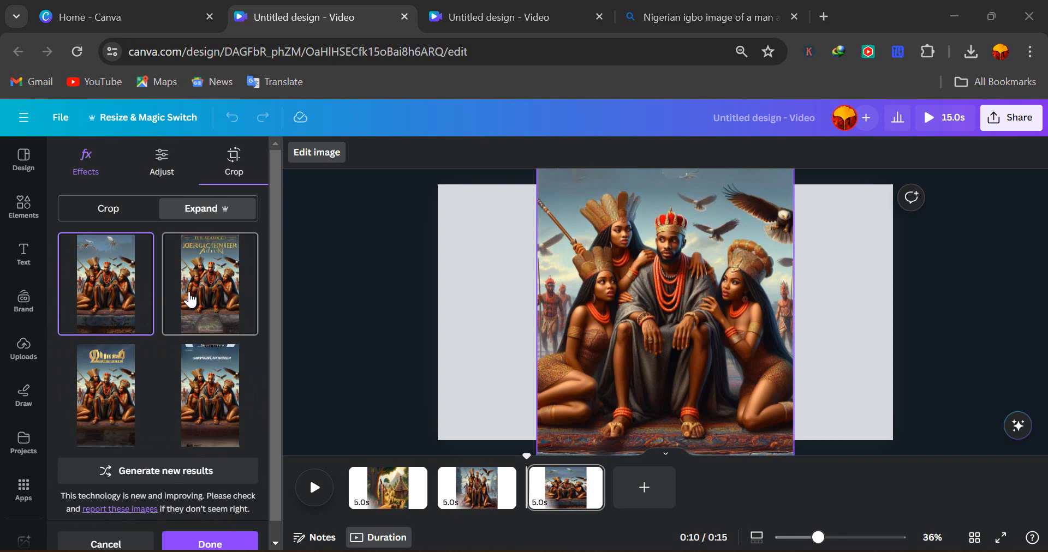
pyautogui.click(190, 299)
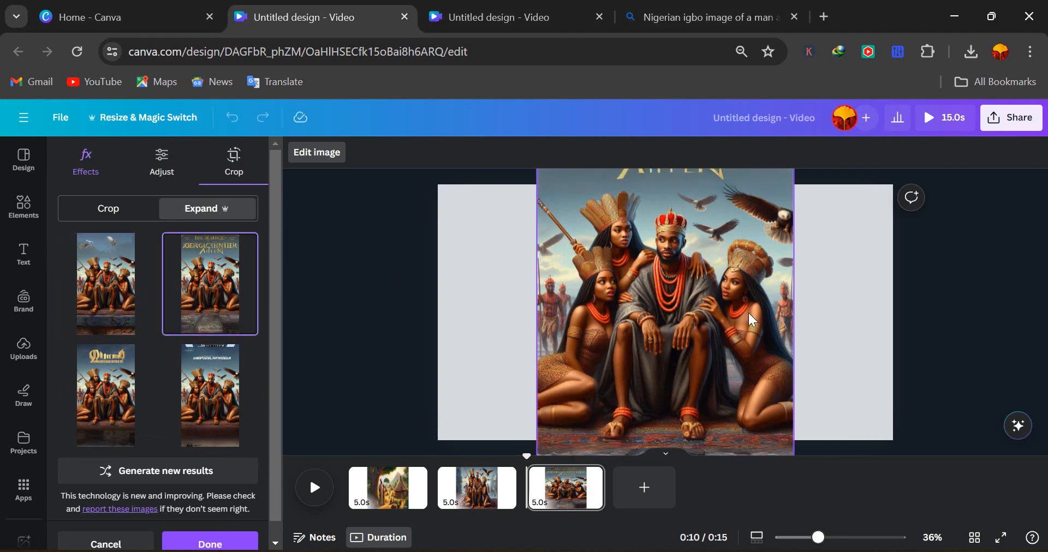
pyautogui.click(792, 276)
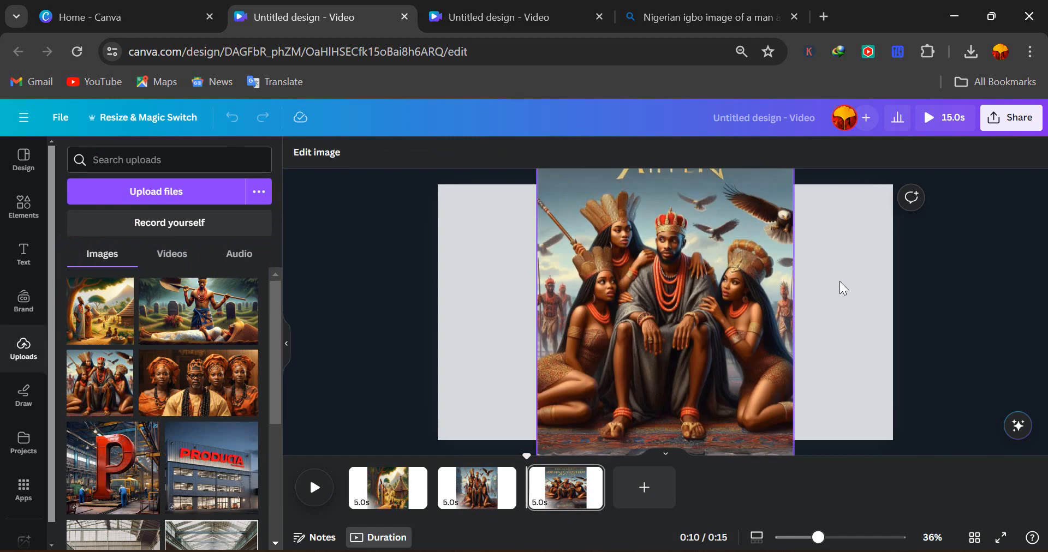
# Scale the expanded 9:16 king image down to exactly the page height and centre it on the third page.
pyautogui.moveTo(698, 287); pyautogui.dragTo(686, 396)
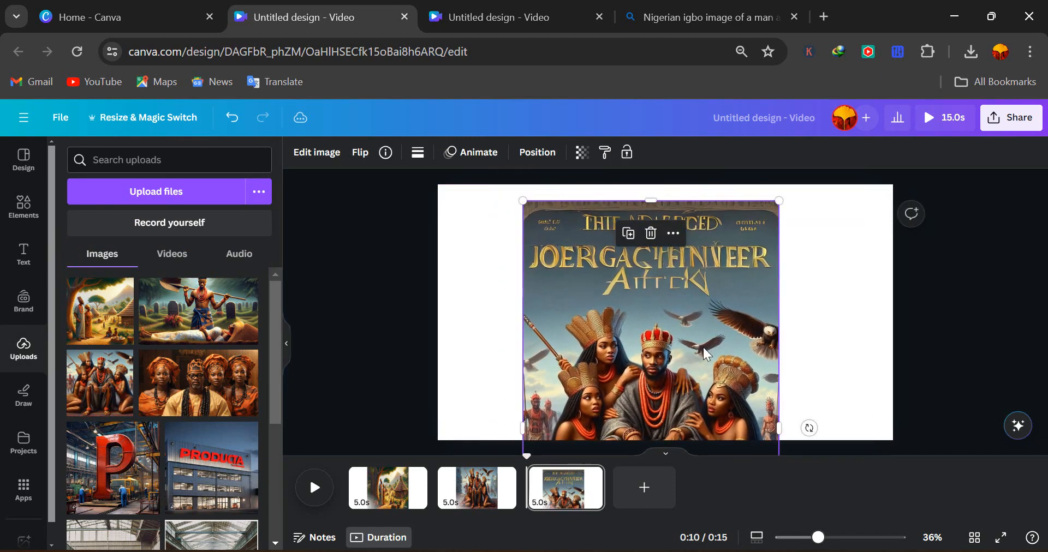
pyautogui.moveTo(779, 200); pyautogui.dragTo(666, 342)
pyautogui.moveTo(634, 372); pyautogui.dragTo(698, 212)
pyautogui.moveTo(754, 186); pyautogui.dragTo(705, 284)
pyautogui.moveTo(643, 349); pyautogui.dragTo(645, 252)
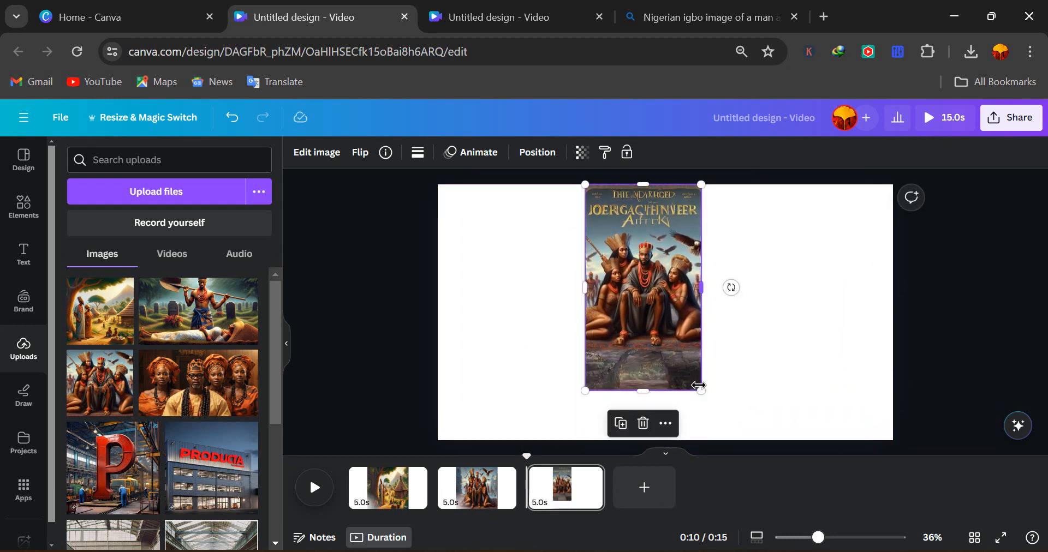
pyautogui.moveTo(701, 390); pyautogui.dragTo(738, 433)
pyautogui.moveTo(658, 342)
pyautogui.mouseDown()
pyautogui.moveTo(680, 344)
pyautogui.moveTo(668, 344)
pyautogui.mouseUp()
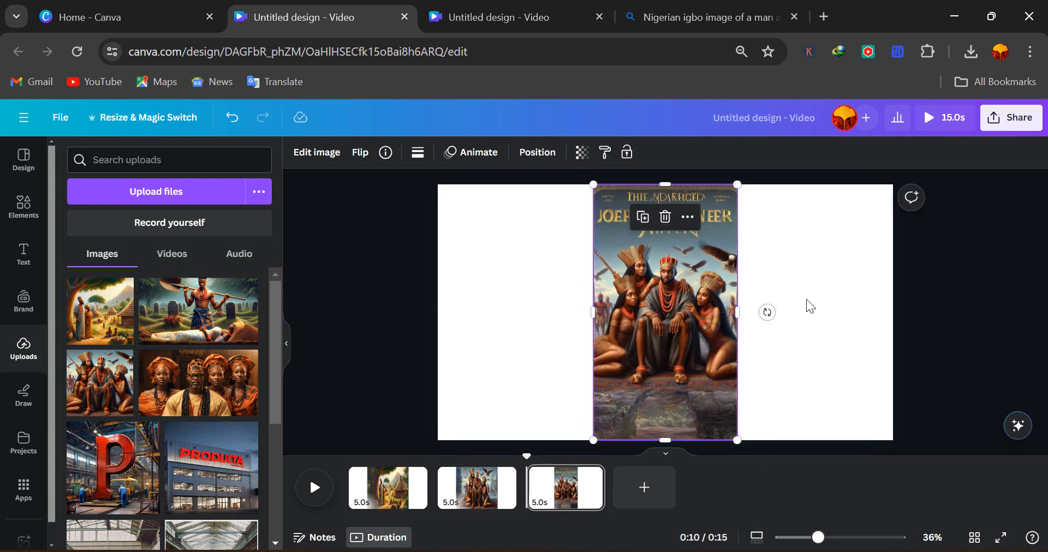
pyautogui.click(806, 300)
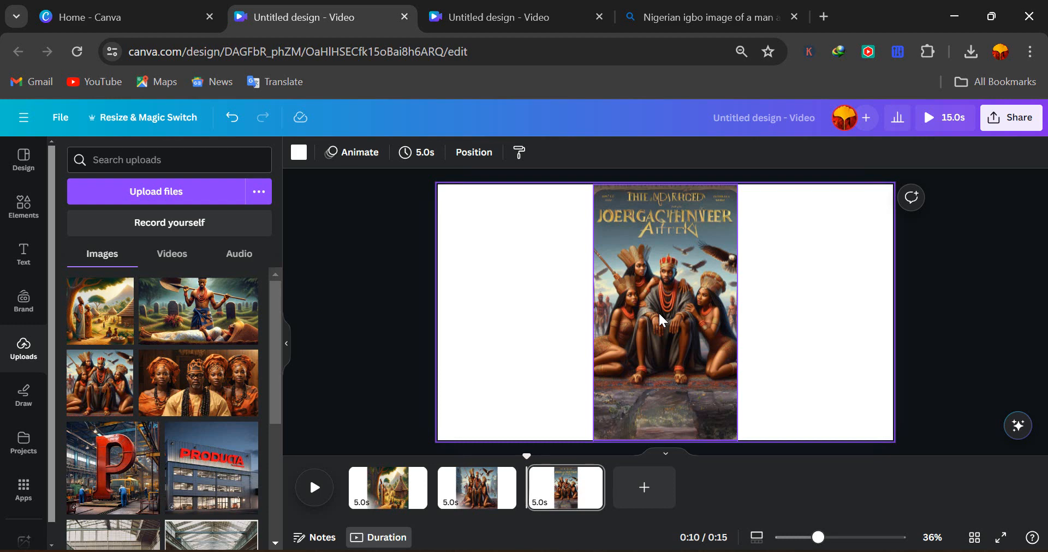